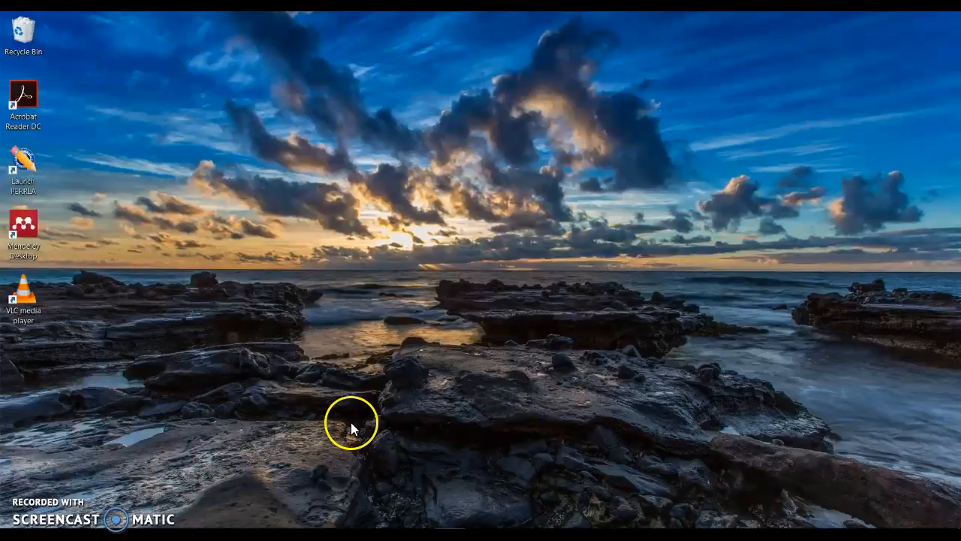
left_click(262, 534)
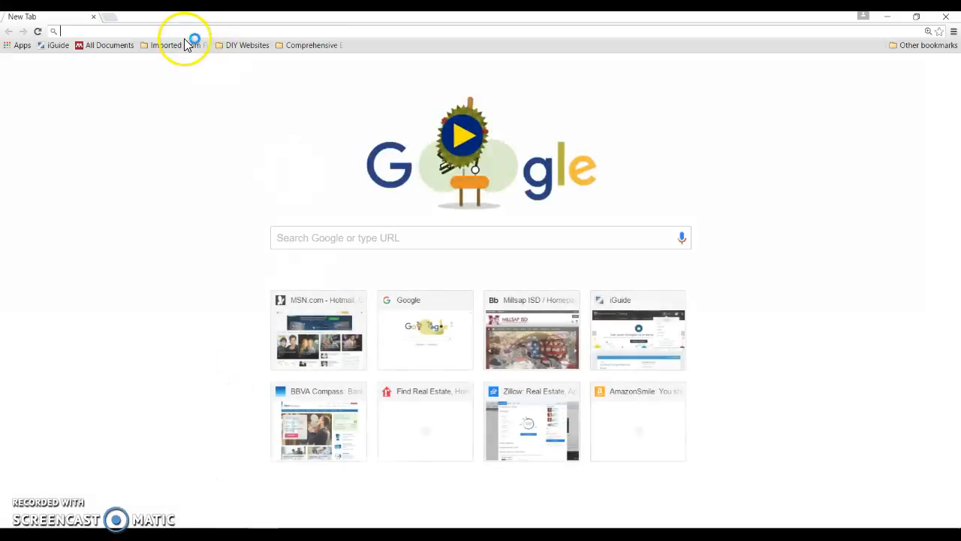
left_click(187, 34)
type("www.millsapisd.net")
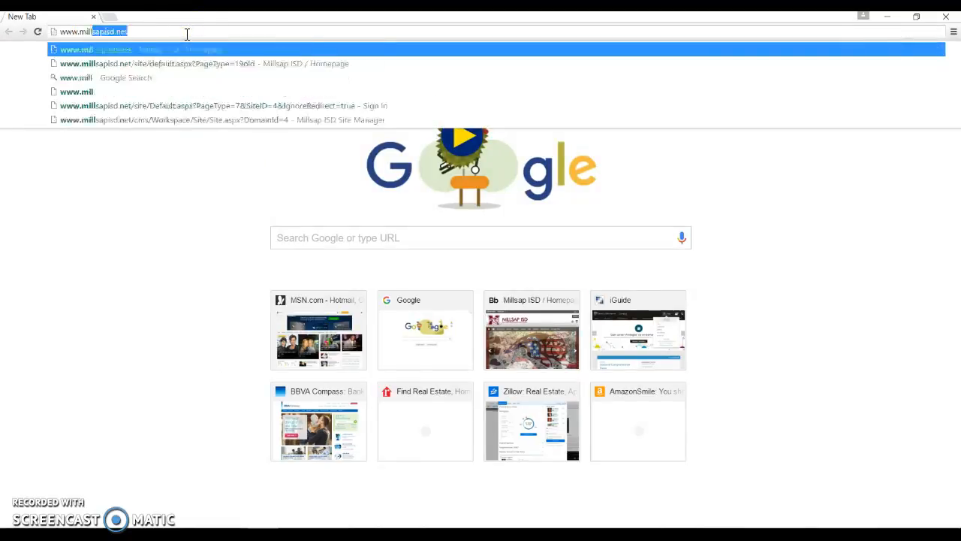
key("Return")
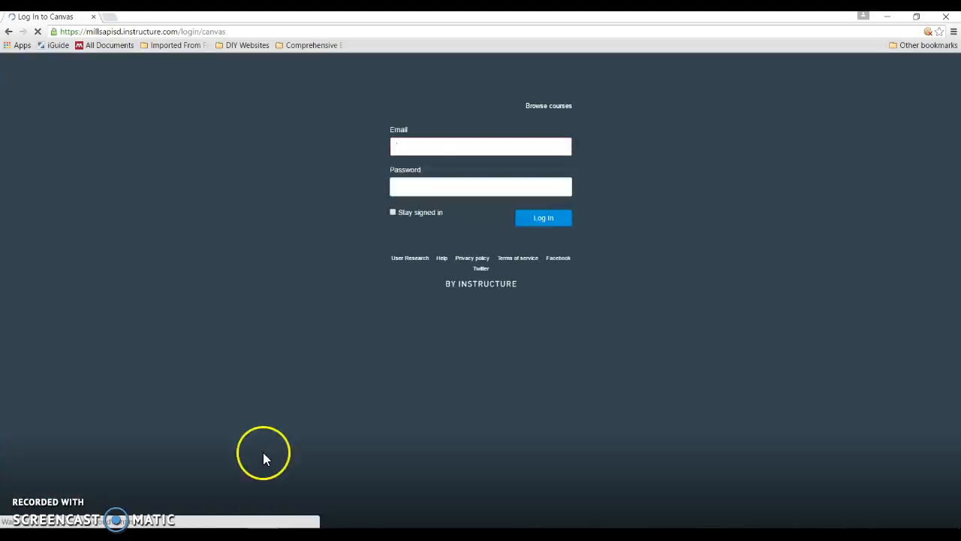
- Log in to Canvas with the teacher's suggested email address and account password
left_click(423, 147)
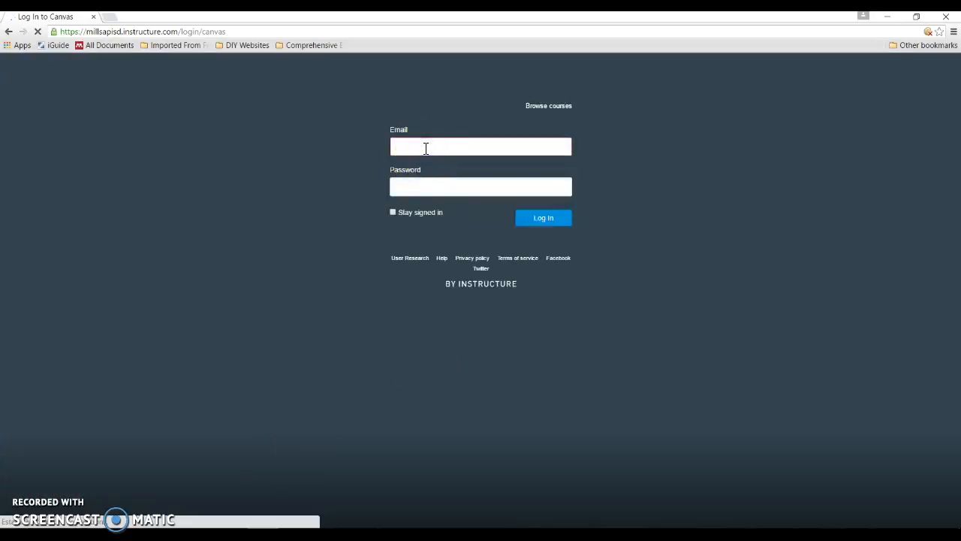
type("asoles")
key("Down")
key("Tab")
type("*****")
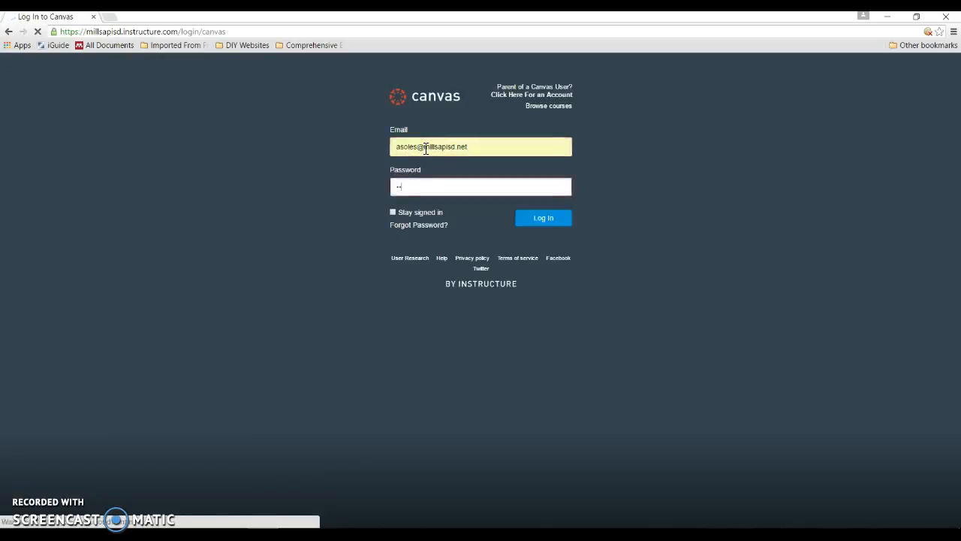
type("*")
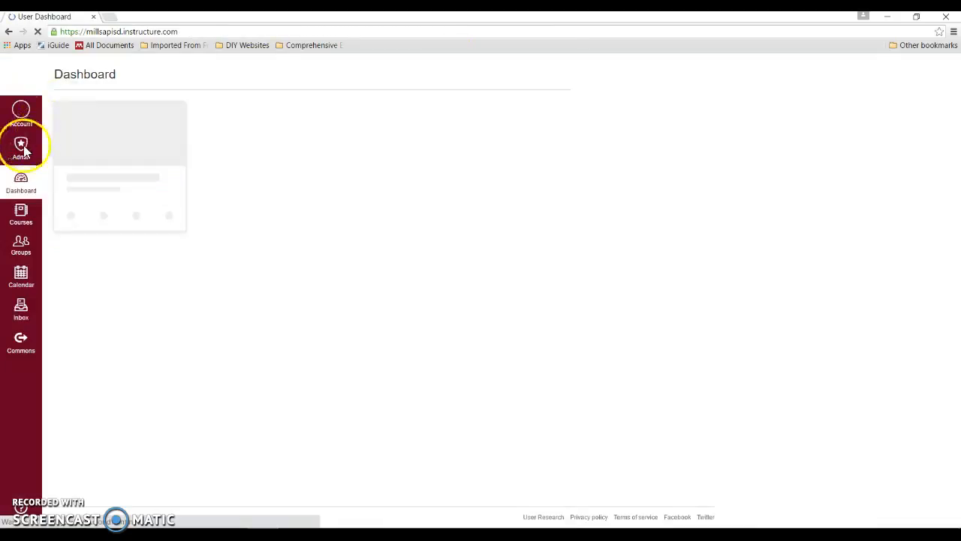
- Open the PSYCH 2301 course from Past Enrollments under Courses > All Courses
left_click(21, 182)
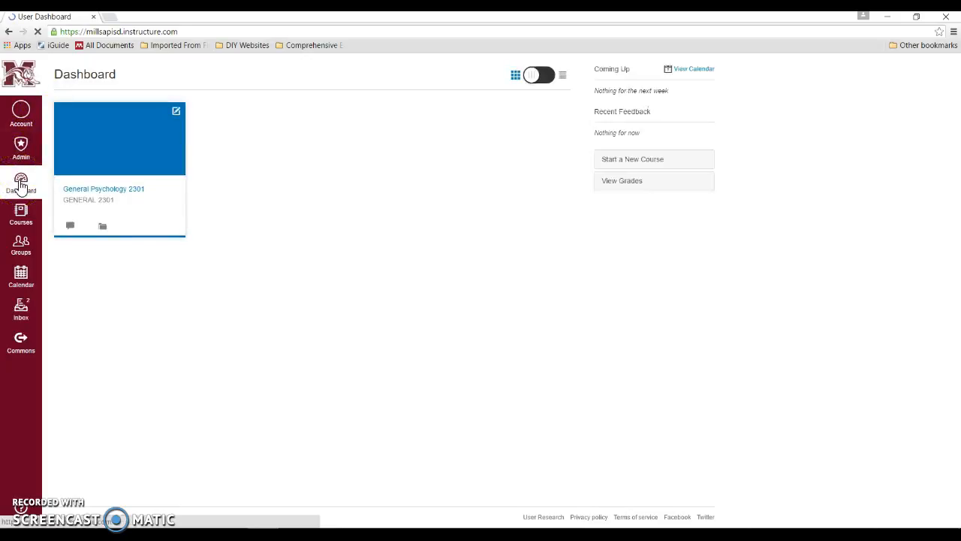
left_click(21, 214)
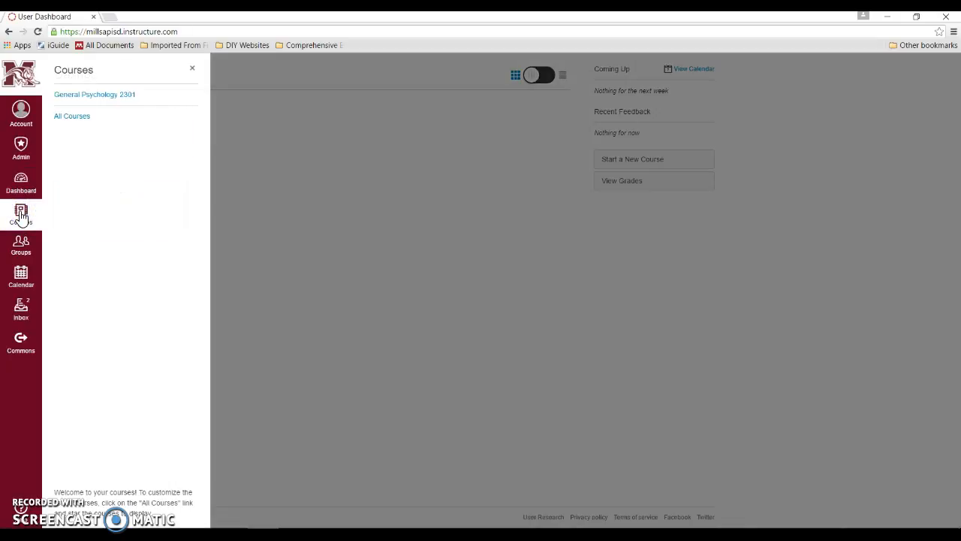
left_click(83, 117)
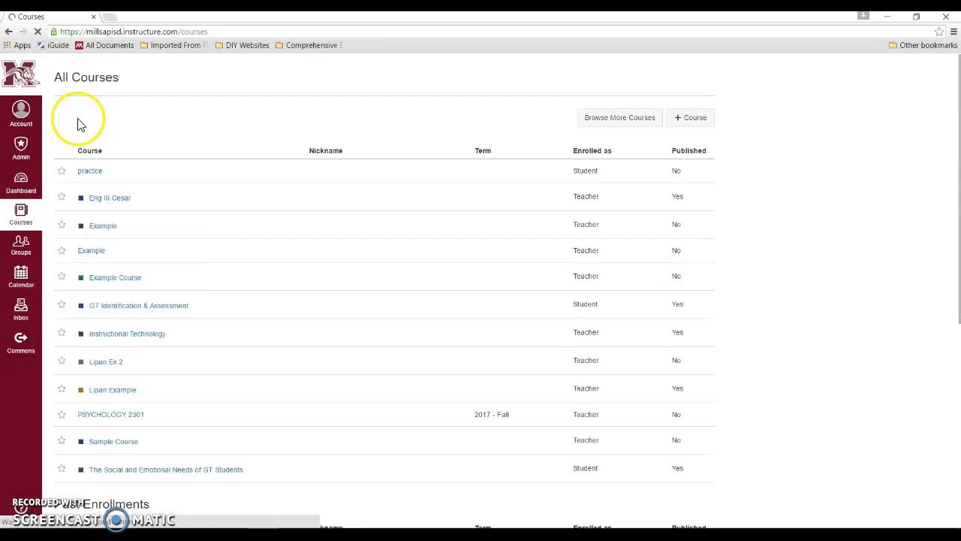
scroll(195, 239, "down", 1)
scroll(195, 239, "down", 4)
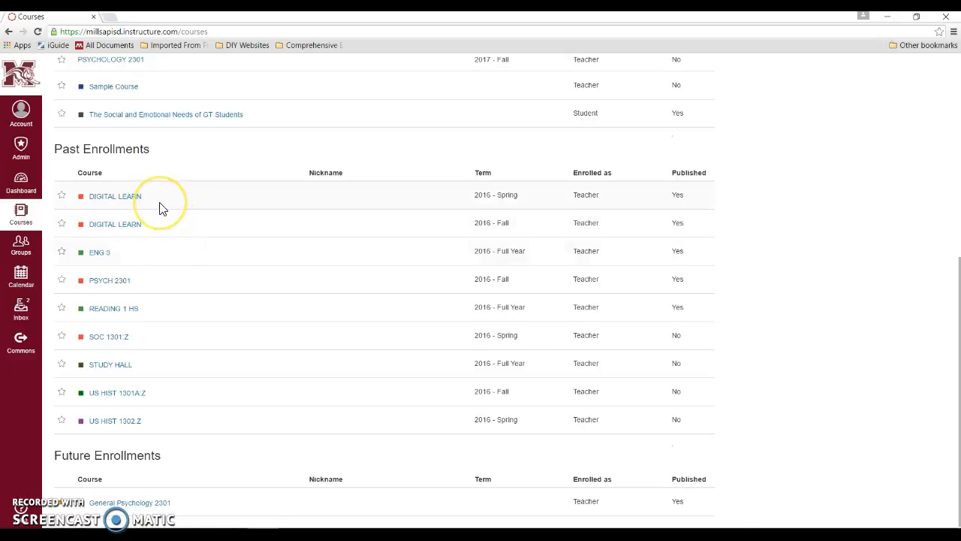
left_click(121, 282)
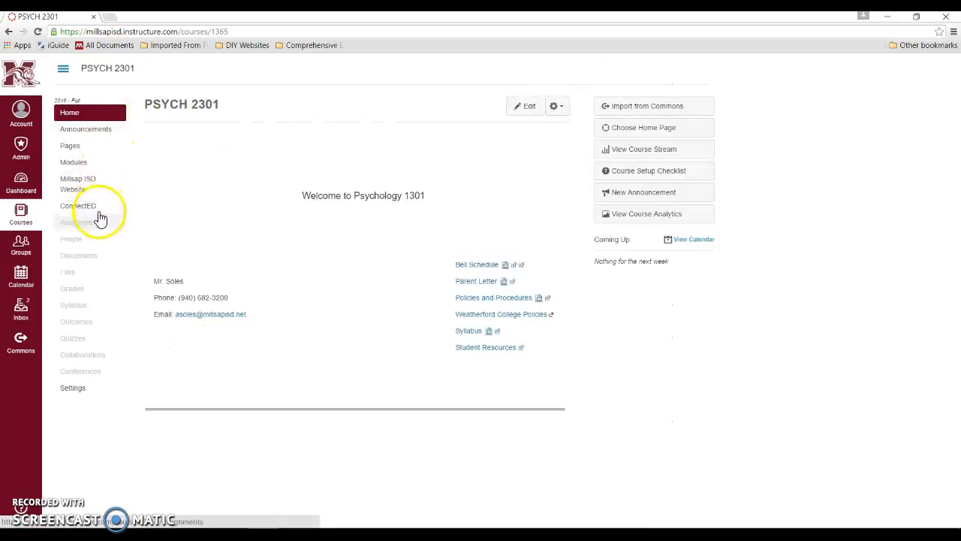
- Go to PSYCH 2301's Settings and open Export Course Content
left_click(73, 387)
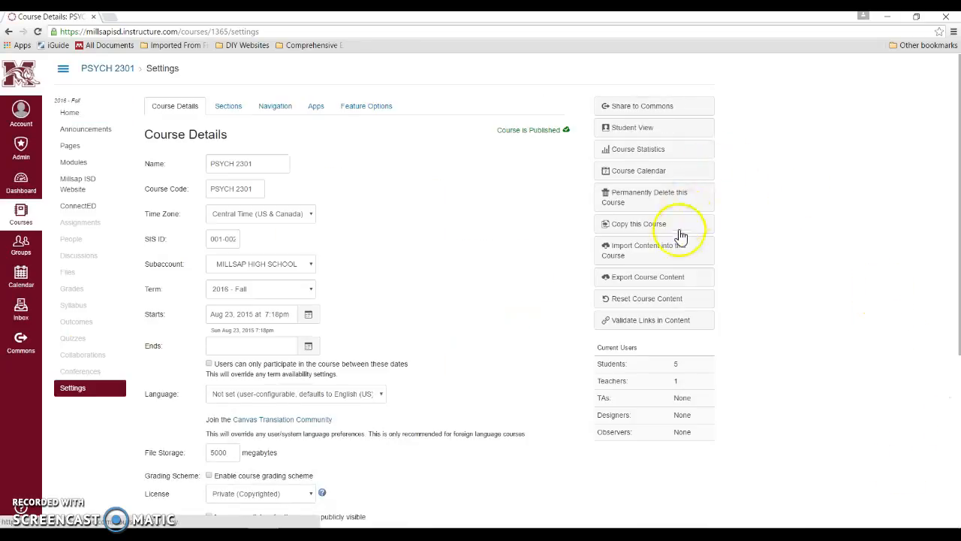
left_click(647, 278)
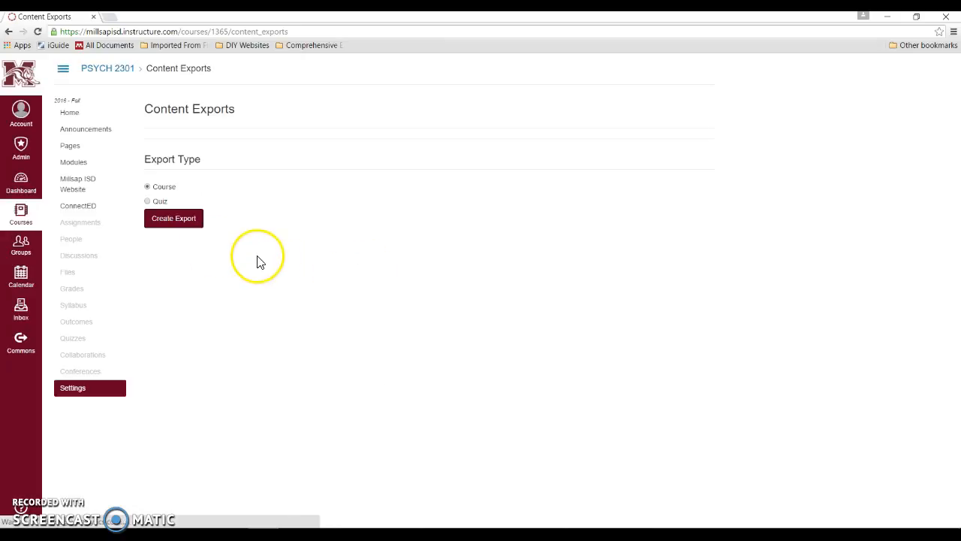
- Create a full Course-type export of PSYCH 2301 and wait for it to process
left_click(180, 225)
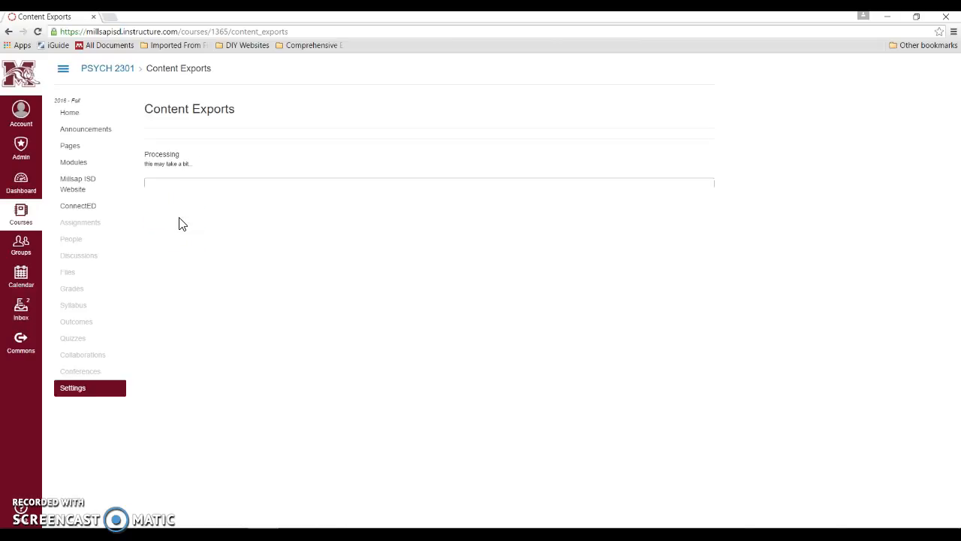
left_click(245, 189)
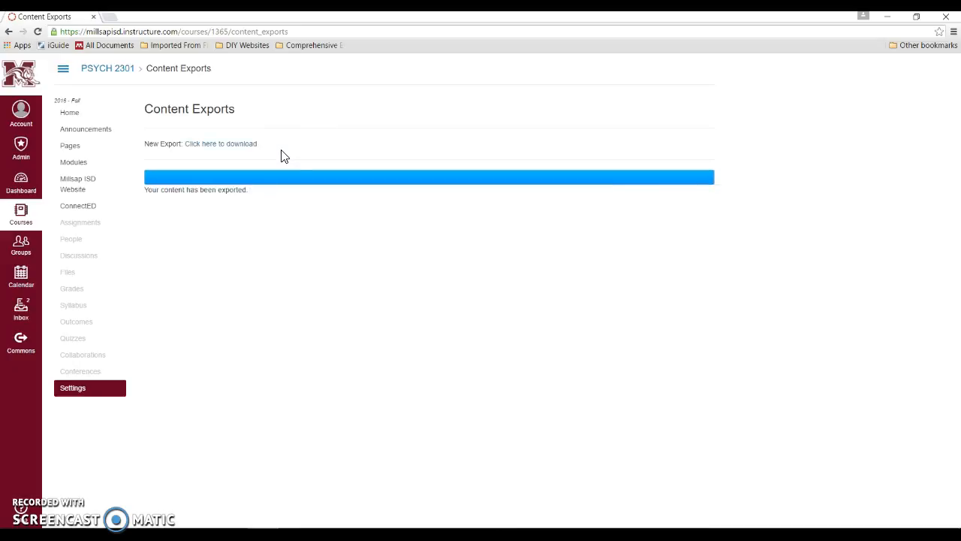
- Download the finished .imscc course export file and return to the Dashboard
left_click(211, 144)
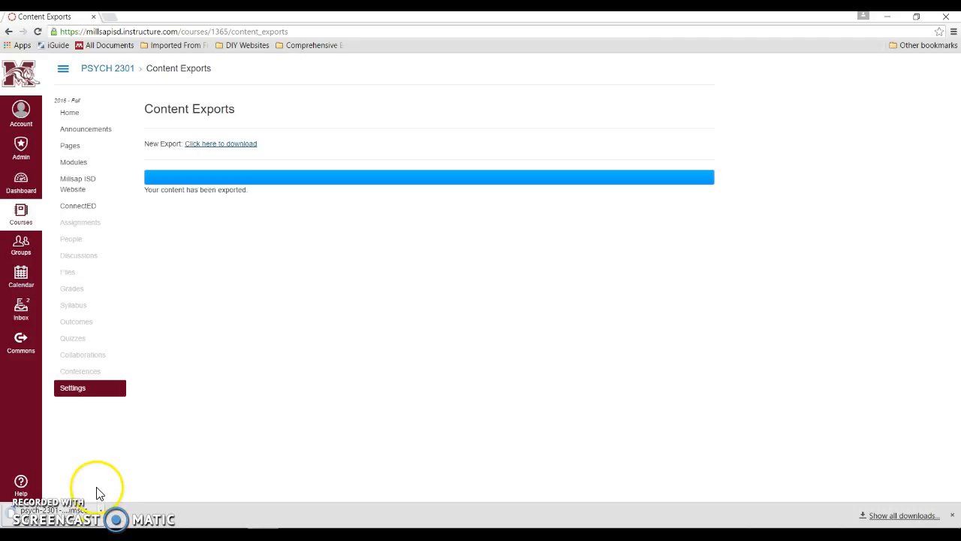
left_click(23, 183)
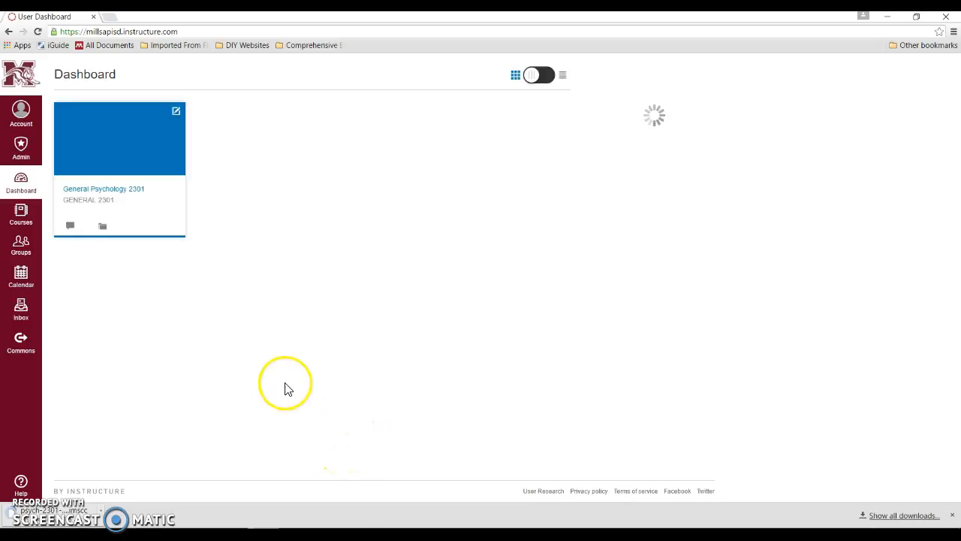
- Open General Psychology 2301's Settings and choose Import Content into this Course
left_click(167, 171)
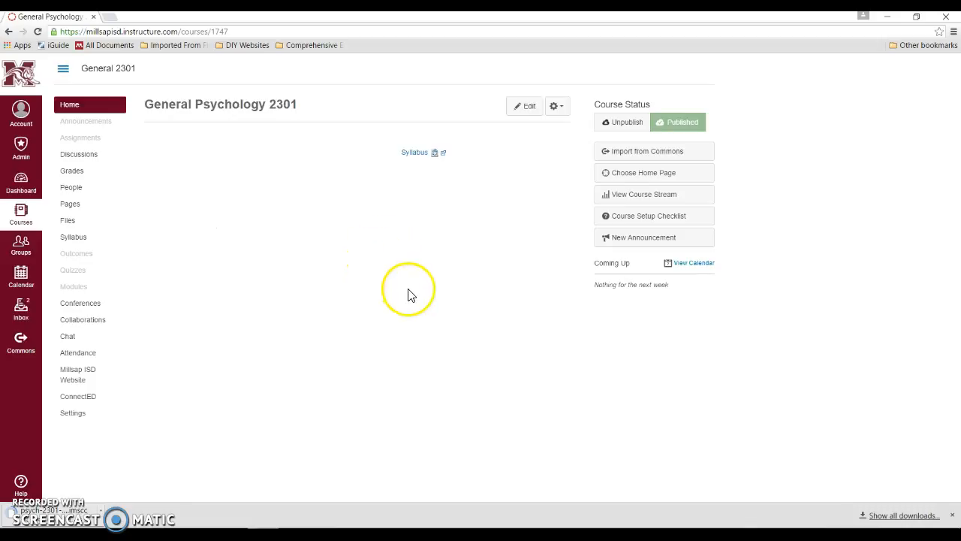
left_click(73, 414)
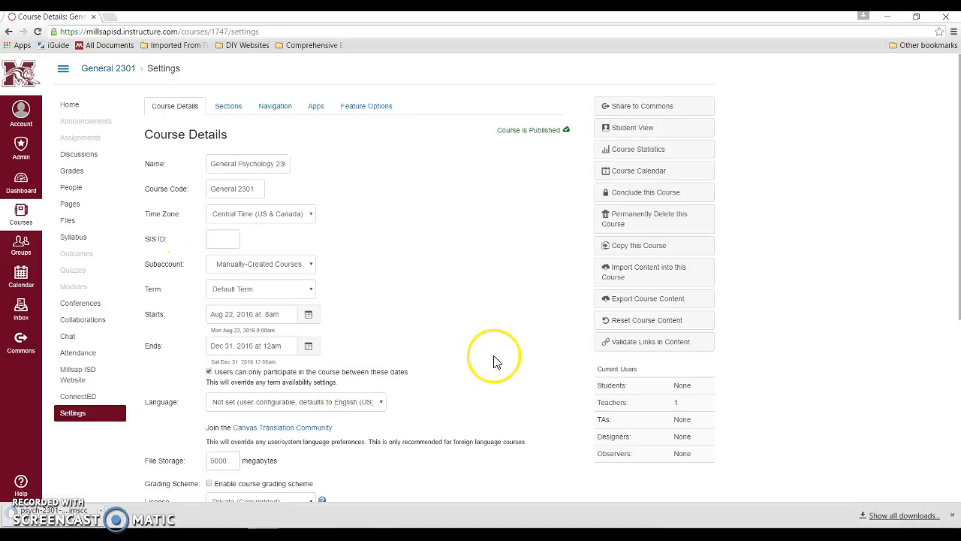
left_click(656, 275)
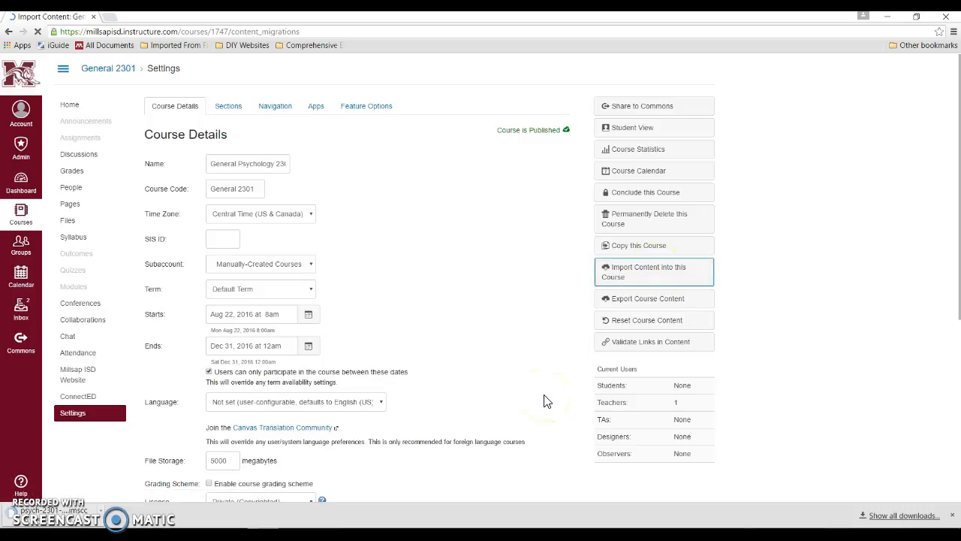
- Expand the Content Type dropdown on the General Psychology 2301 Import Content page
left_click(547, 401)
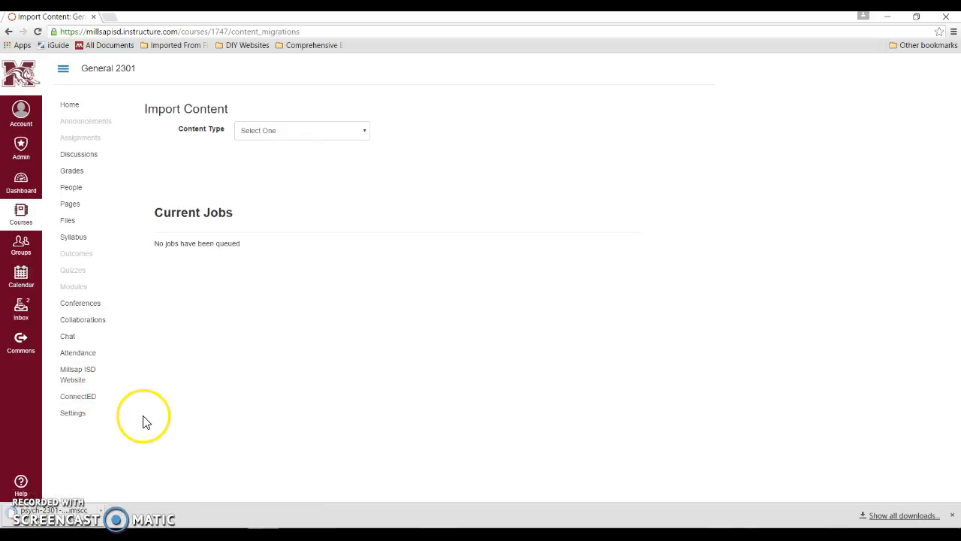
left_click(365, 130)
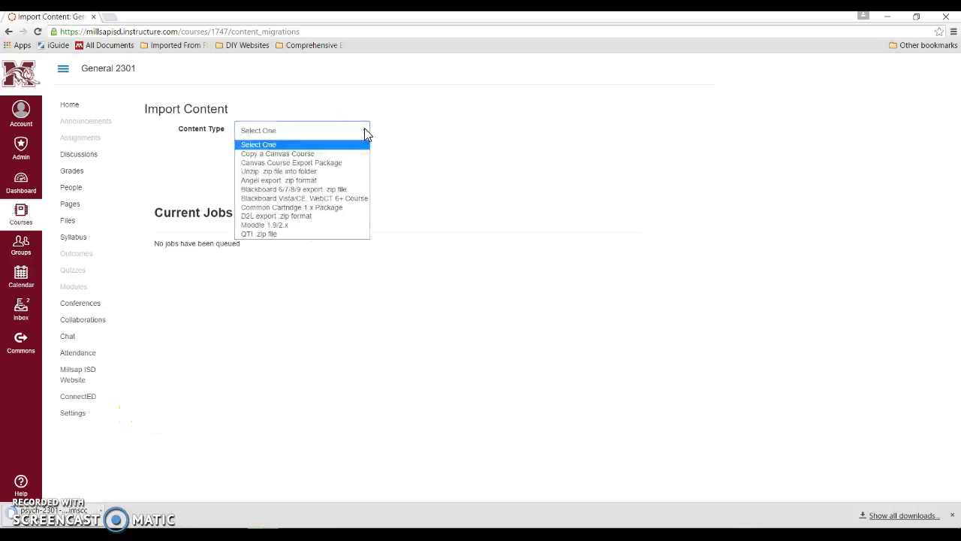
- Choose Canvas Course Export Package as the import's content type
left_click(319, 163)
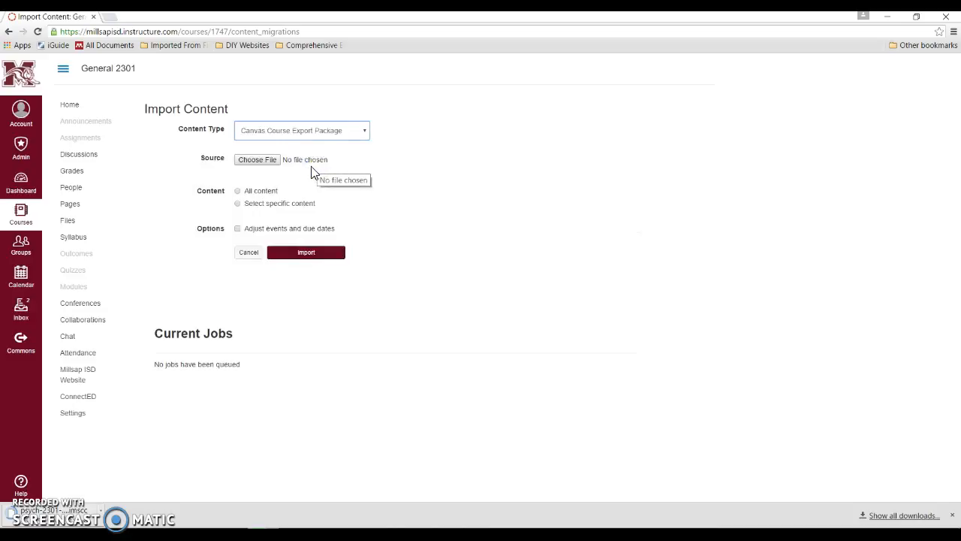
left_click(258, 165)
- Set the import to include all content and open the Choose File picker for the source
left_click(238, 193)
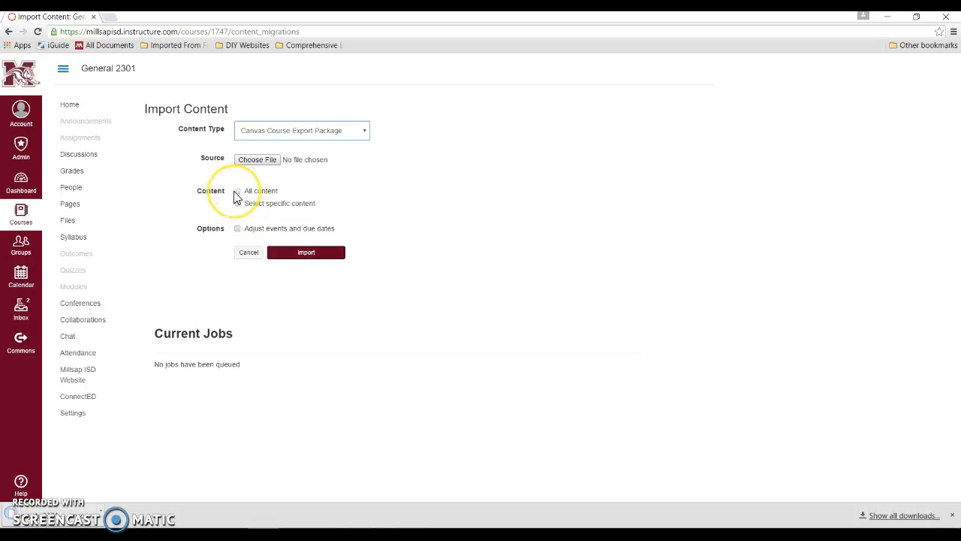
left_click(284, 231)
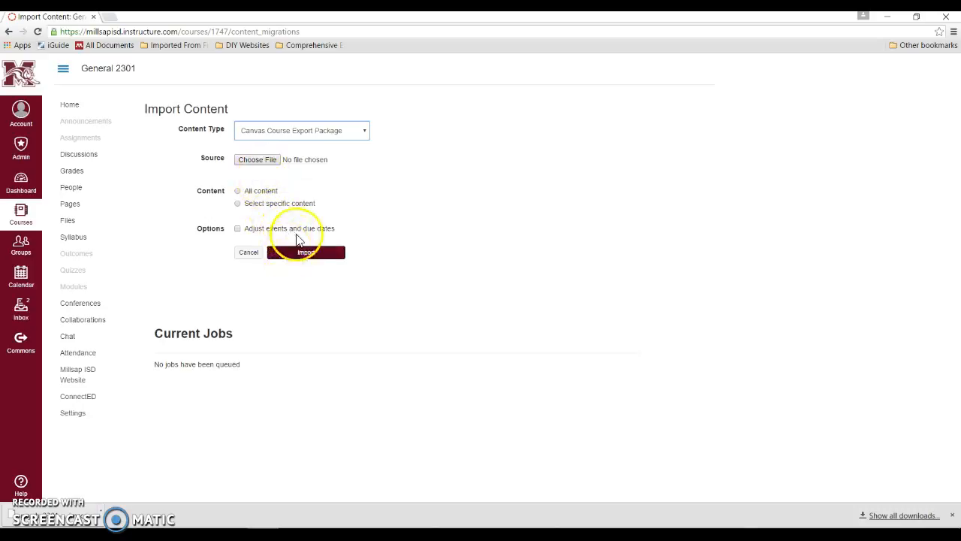
left_click(258, 160)
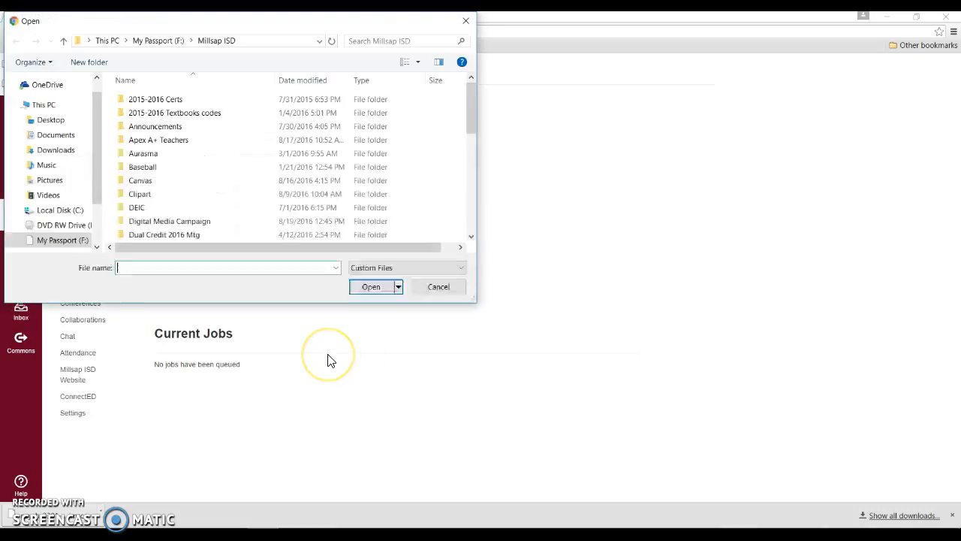
- Pick psych-2301-export.imscc from Downloads as the import file and select All content
left_click(55, 150)
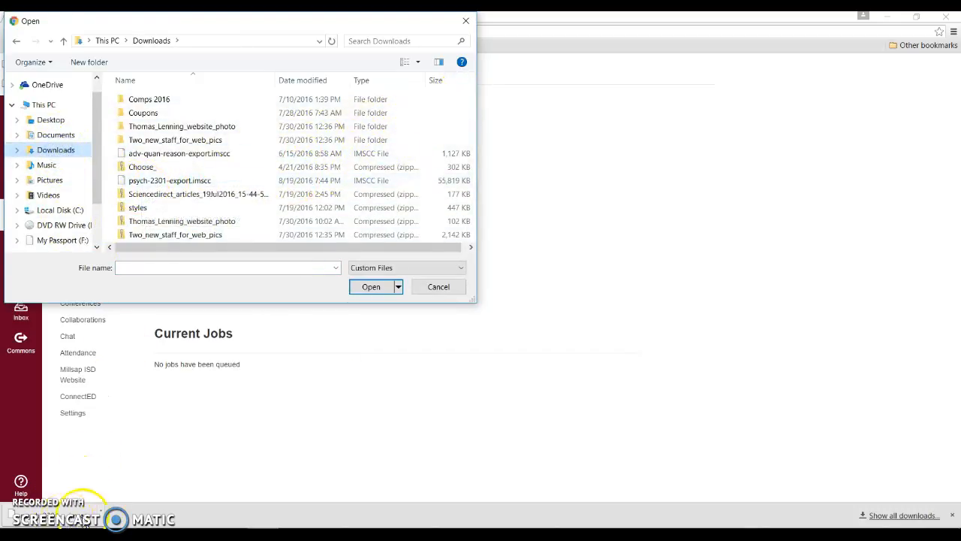
left_click(156, 194)
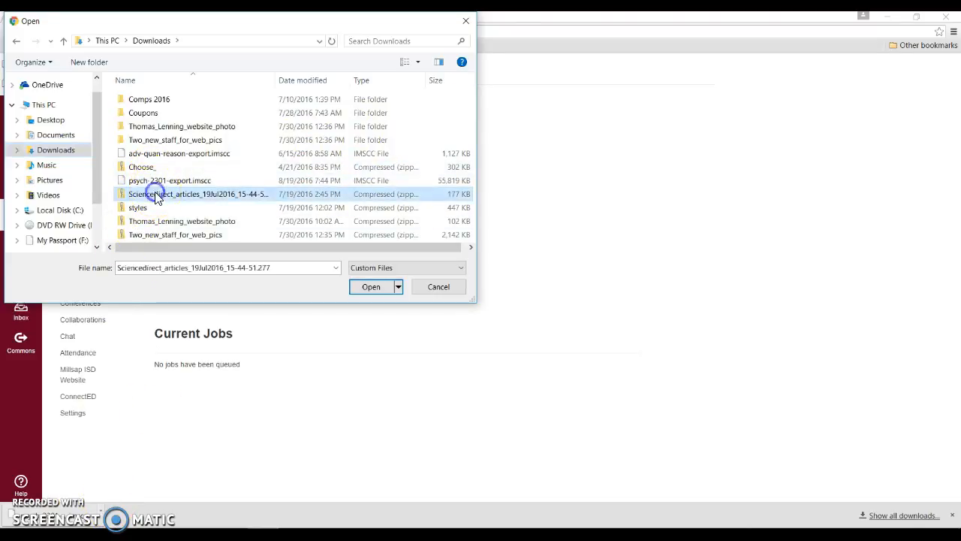
left_click(178, 182)
left_click(371, 286)
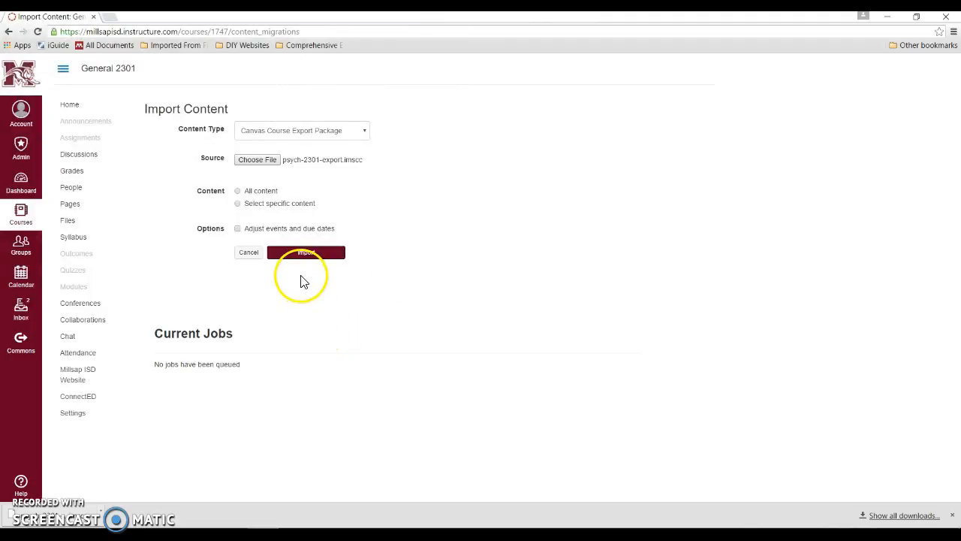
left_click(238, 190)
- Submit the import so psych-2301-export.imscc starts uploading into General Psychology 2301
left_click(308, 258)
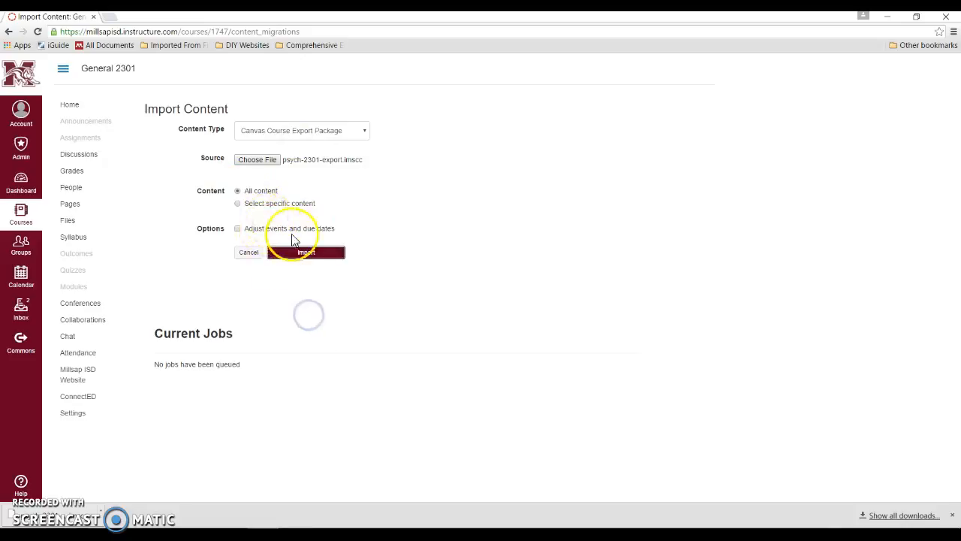
left_click(295, 257)
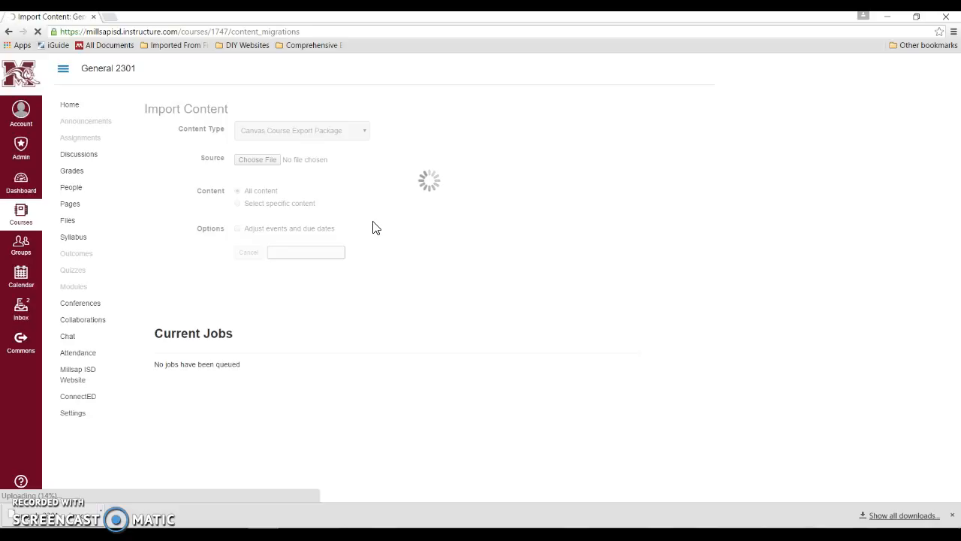
left_click(387, 235)
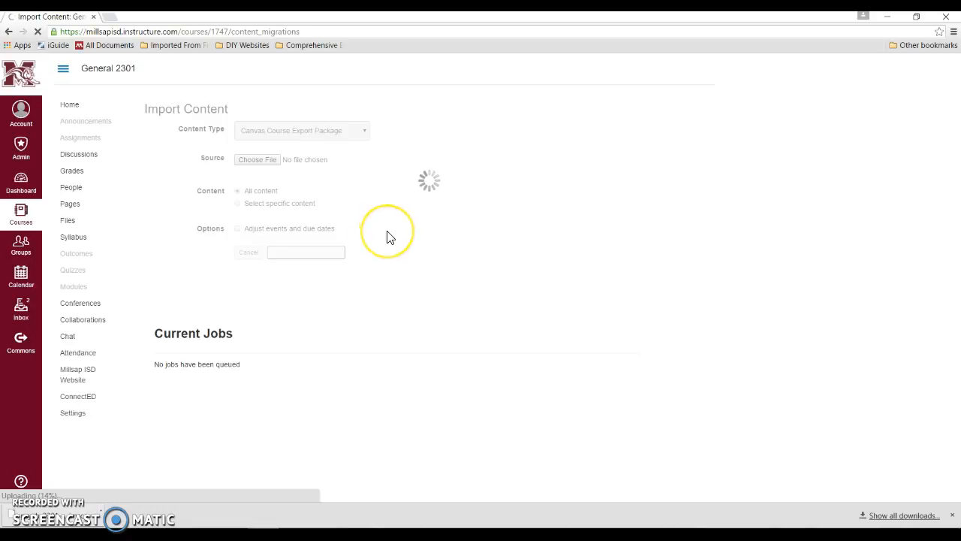